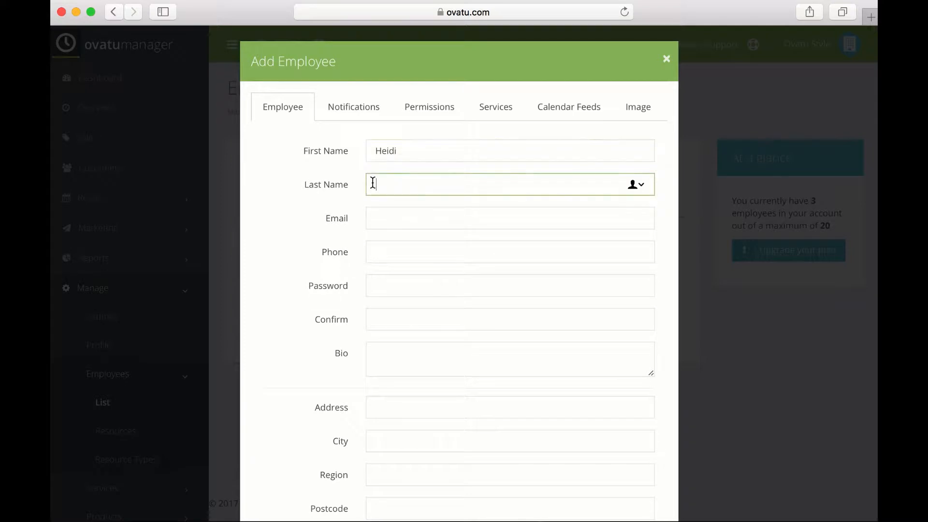
# Step: Enter the new employee's surname, email address and phone number
pyautogui.write('Hudson')
pyautogui.click(384, 220)
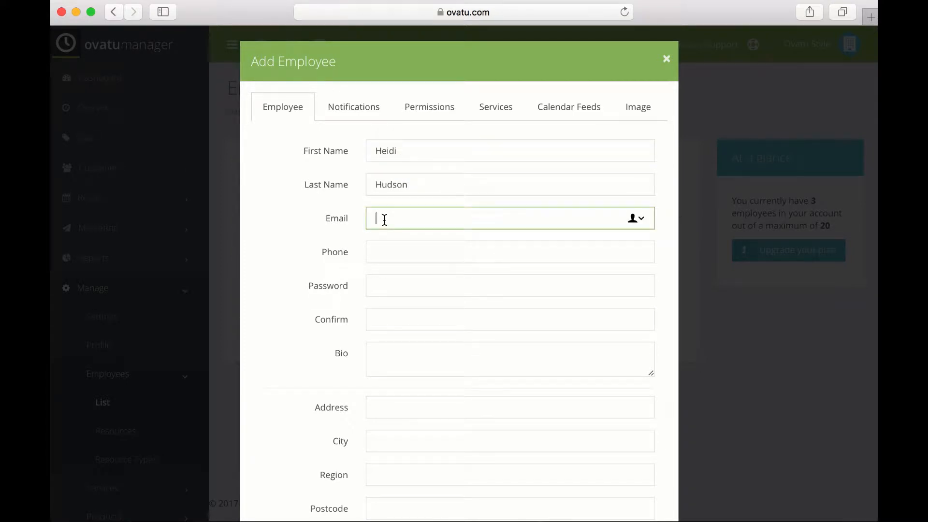
pyautogui.click(378, 252)
pyautogui.write('0')
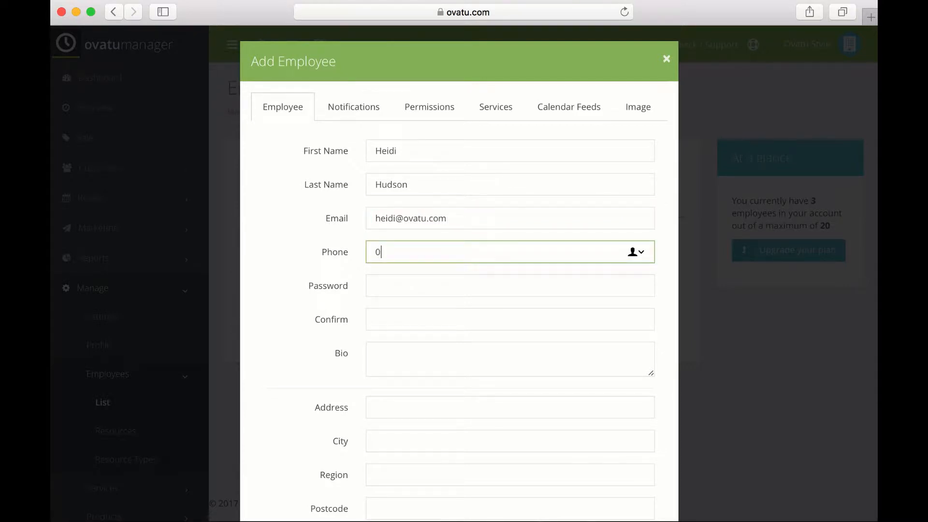
pyautogui.write('123 456 789')
# Step: Set and confirm her login password, then save the employee record
pyautogui.click(391, 289)
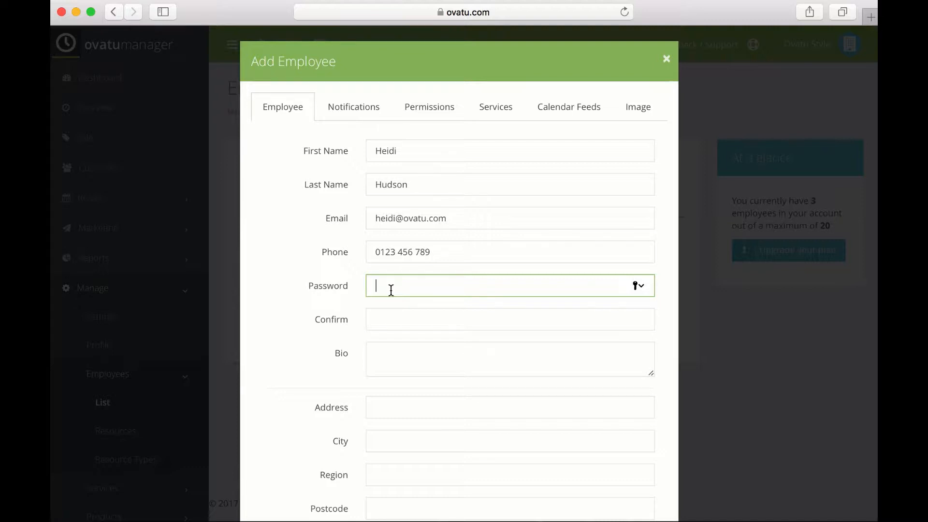
pyautogui.click(387, 324)
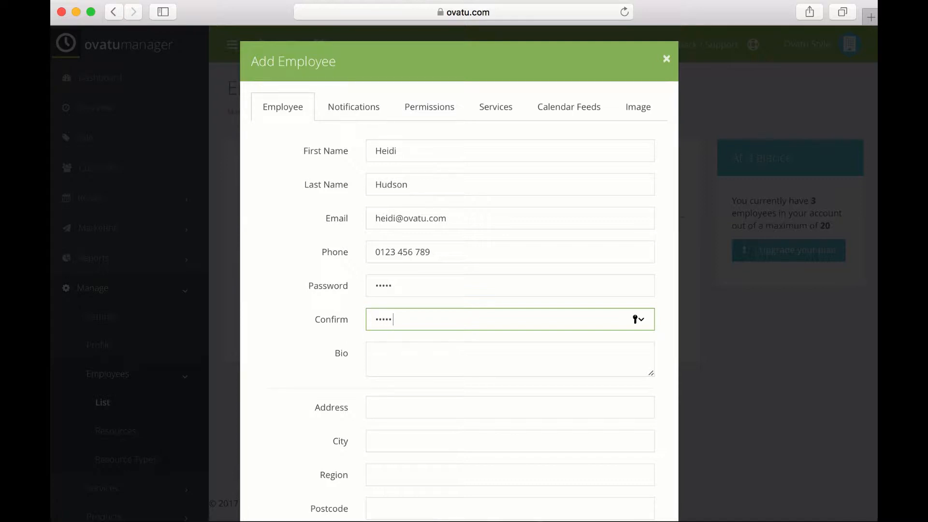
pyautogui.scroll(-5, 407, 407)
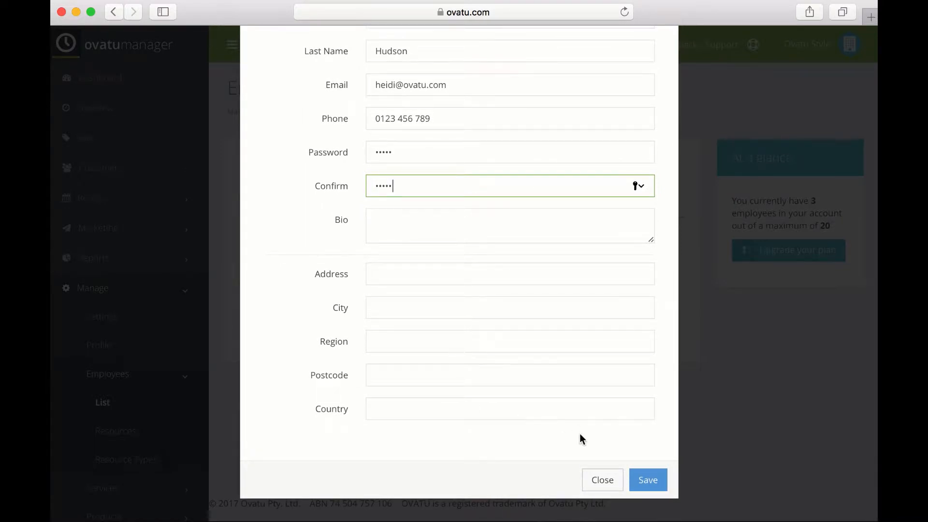
pyautogui.click(646, 479)
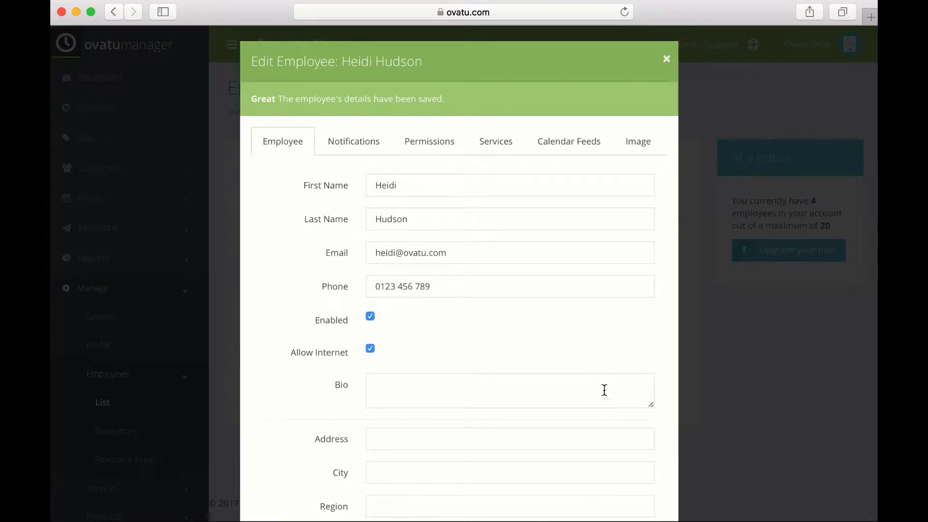
# Step: Review her Notifications tab alerts for apps, email and push notifications
pyautogui.click(362, 148)
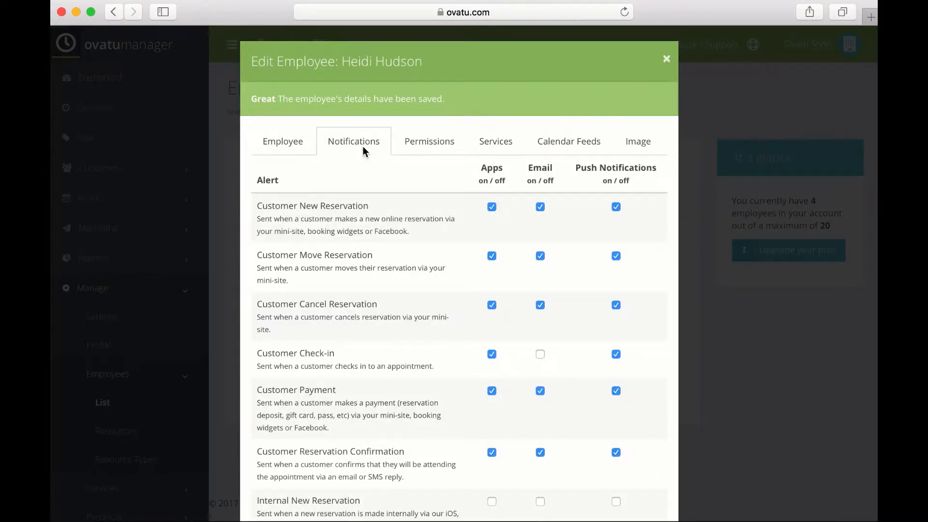
pyautogui.scroll(-5, 384, 315)
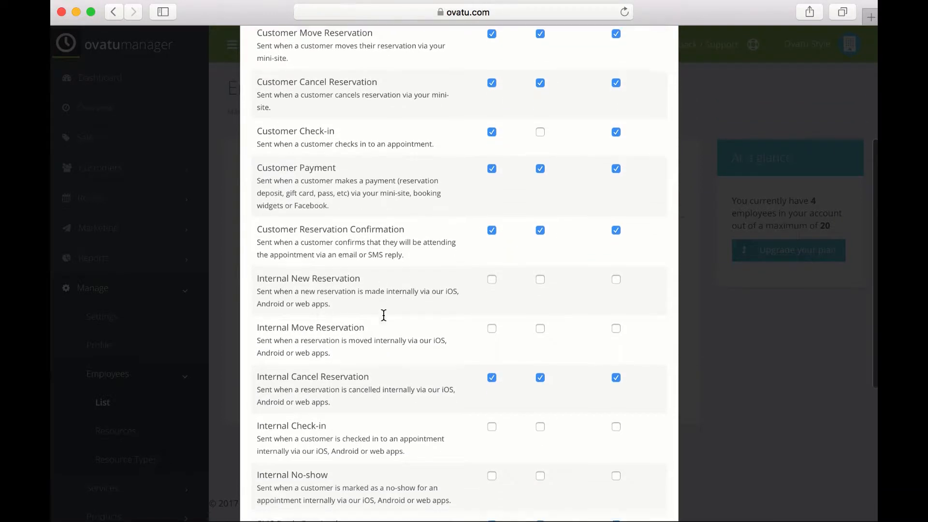
pyautogui.scroll(5, 383, 315)
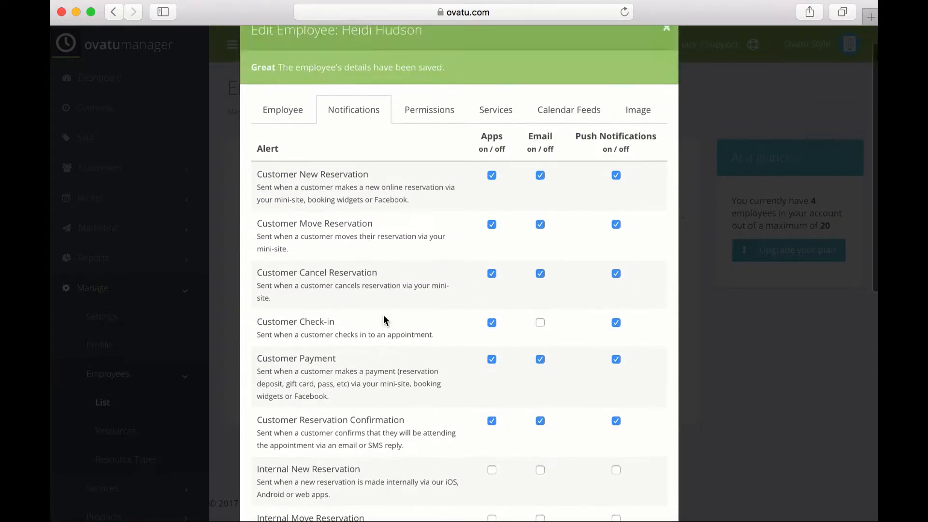
pyautogui.scroll(1, 384, 319)
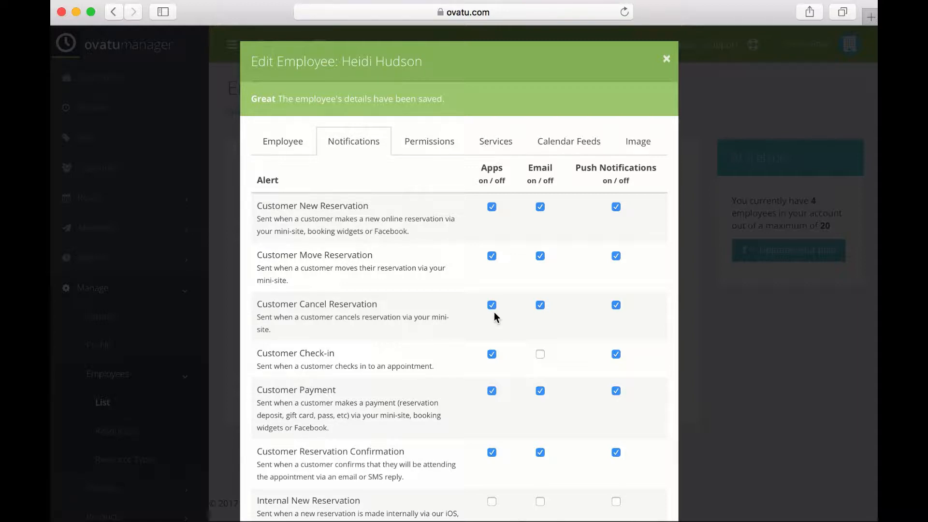
pyautogui.scroll(-10, 494, 312)
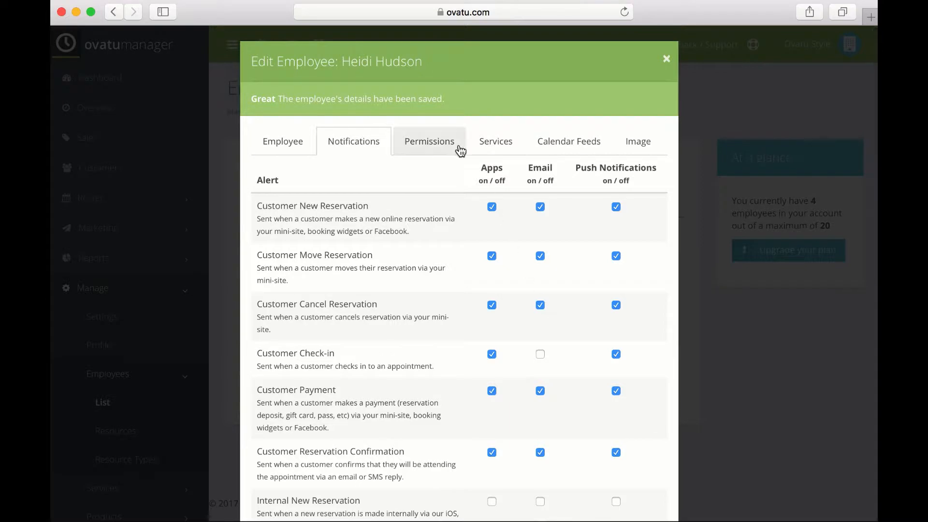
# Step: Review her Permissions tab (reporting, sales, schedule, customers, waitlist, app access All) and save
pyautogui.click(448, 145)
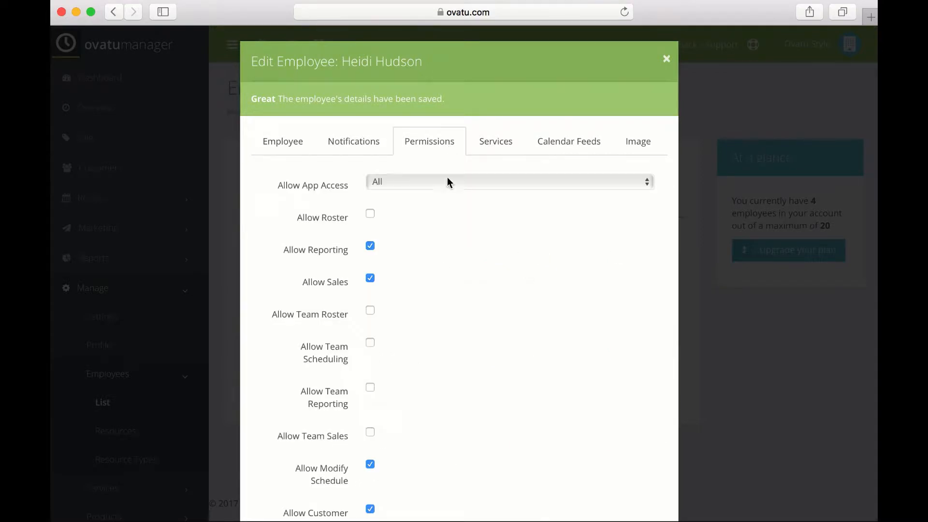
pyautogui.scroll(-10, 459, 263)
pyautogui.scroll(10, 459, 263)
pyautogui.scroll(-10, 459, 264)
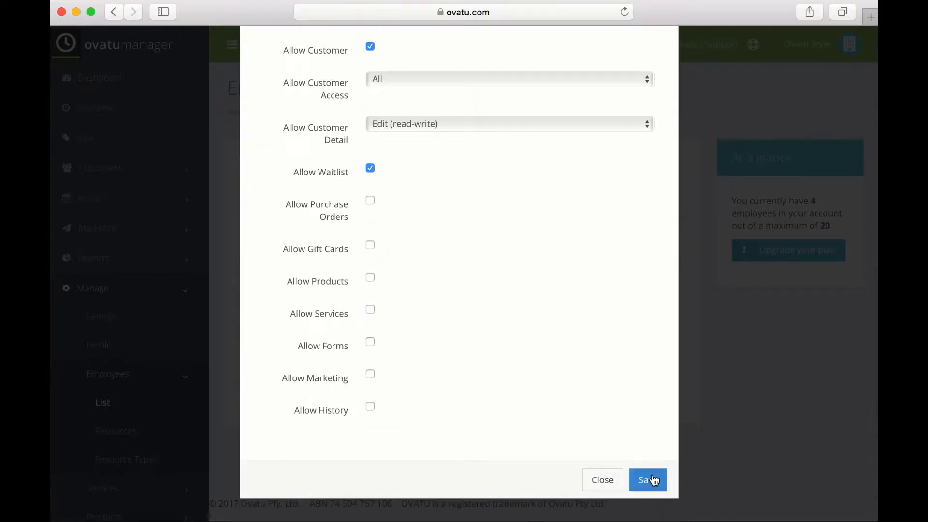
pyautogui.click(648, 480)
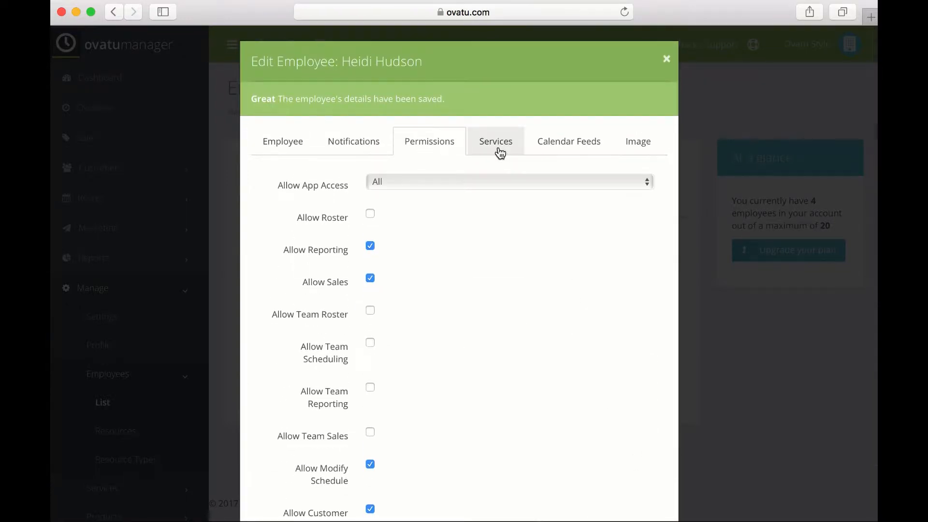
# Step: Check the prices and durations of her five enabled services, then view Calendar Feeds
pyautogui.click(498, 147)
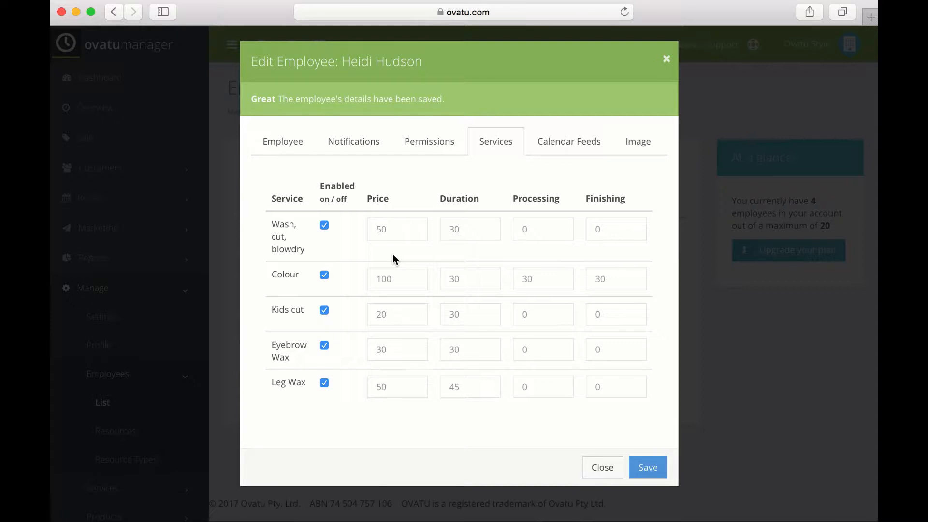
pyautogui.click(650, 466)
pyautogui.click(593, 145)
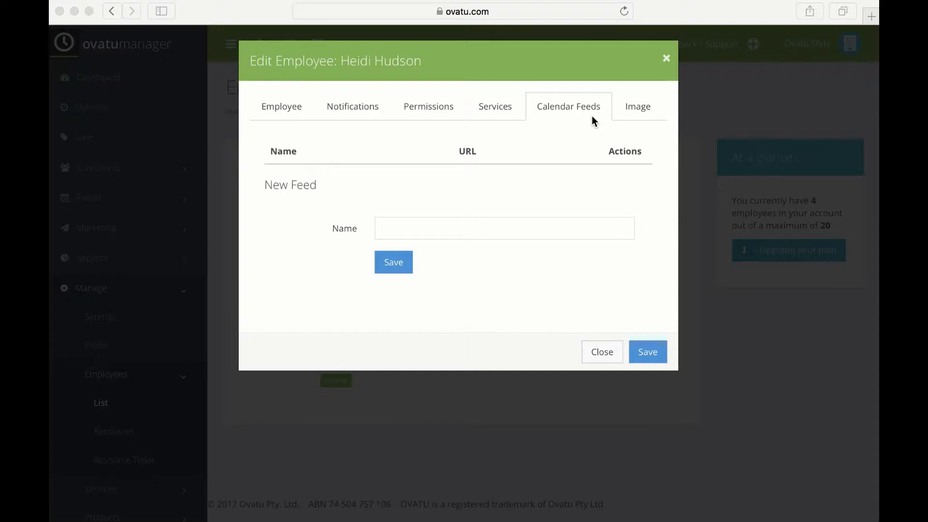
# Step: Check her profile image settings and close the Edit Employee dialog
pyautogui.click(634, 108)
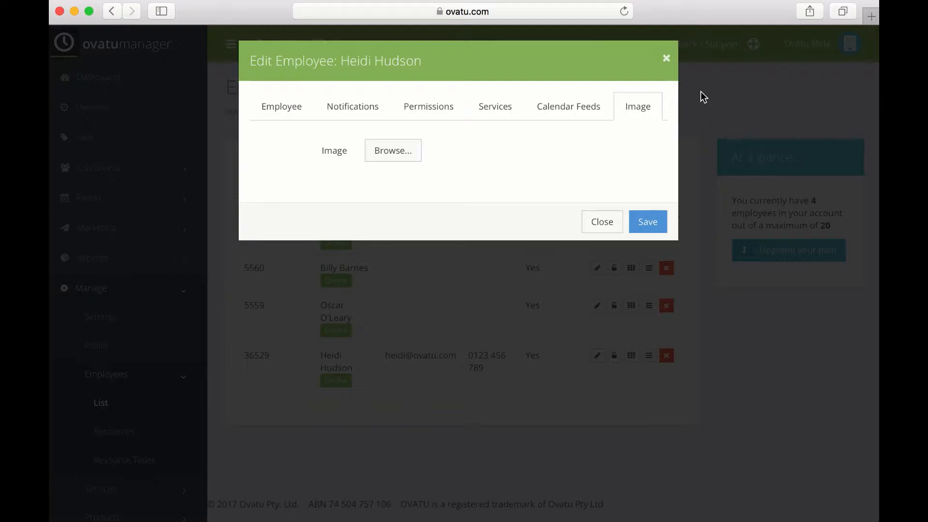
pyautogui.click(666, 58)
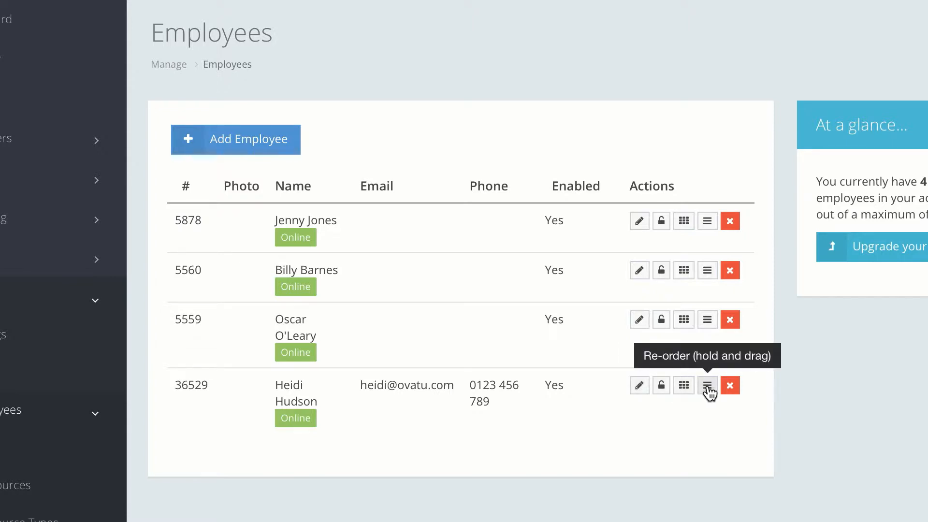
# Step: Drag the new employee's row up one place to third position
pyautogui.moveTo(707, 387); pyautogui.dragTo(708, 327)
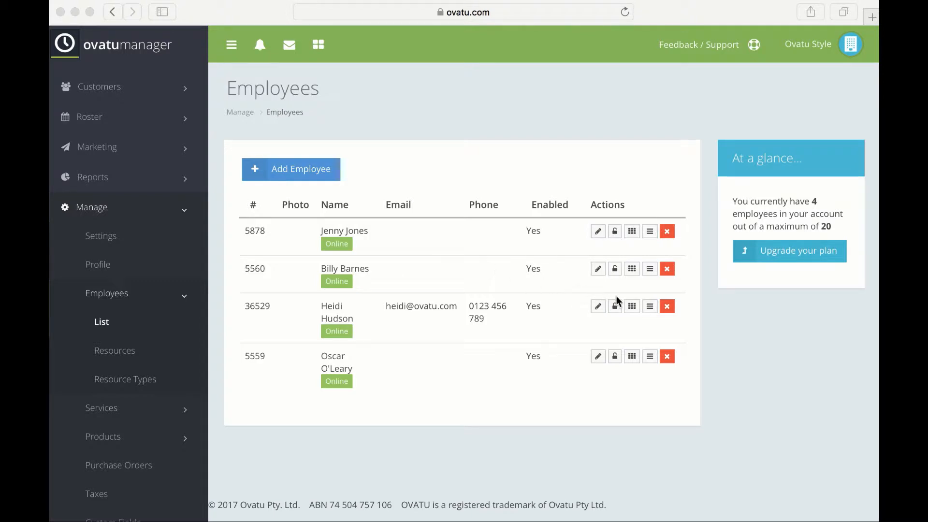
# Step: Reset her login PIN to a new four-digit code and close the PIN window
pyautogui.click(636, 312)
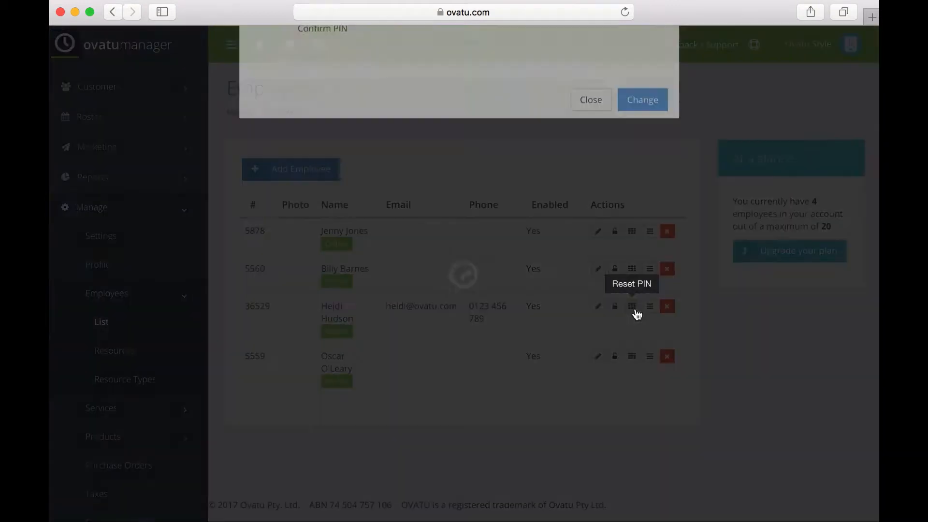
pyautogui.click(469, 131)
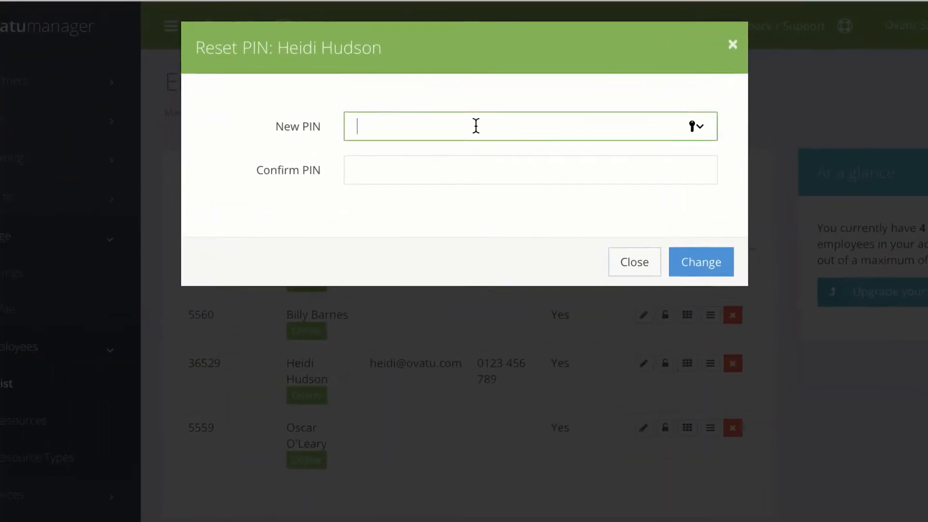
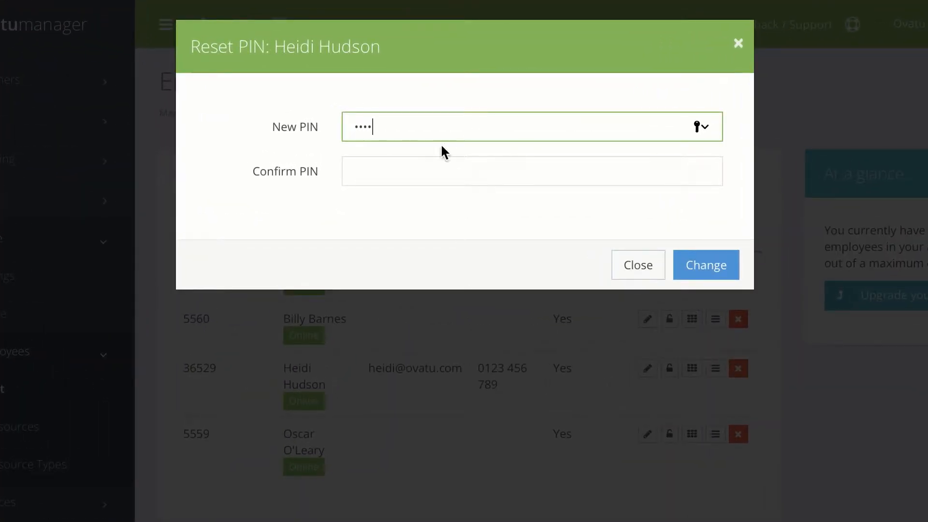
pyautogui.click(422, 170)
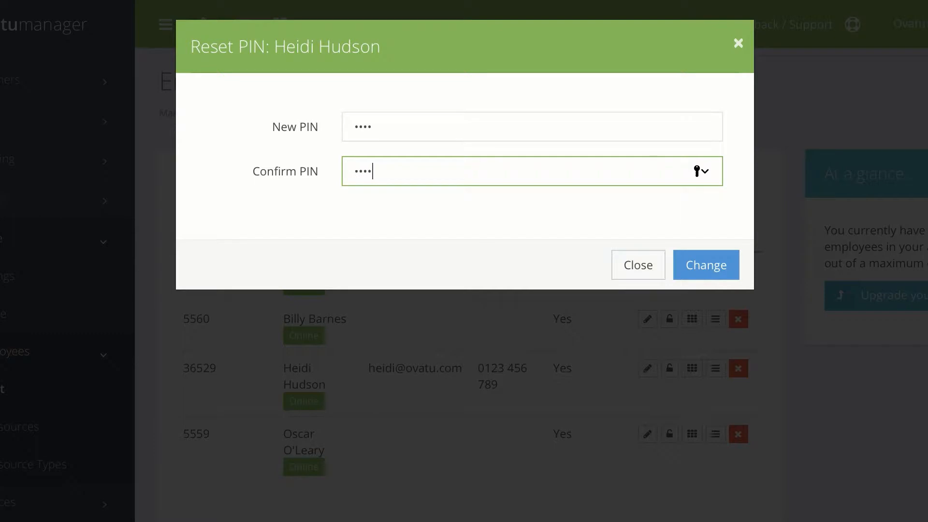
pyautogui.click(723, 267)
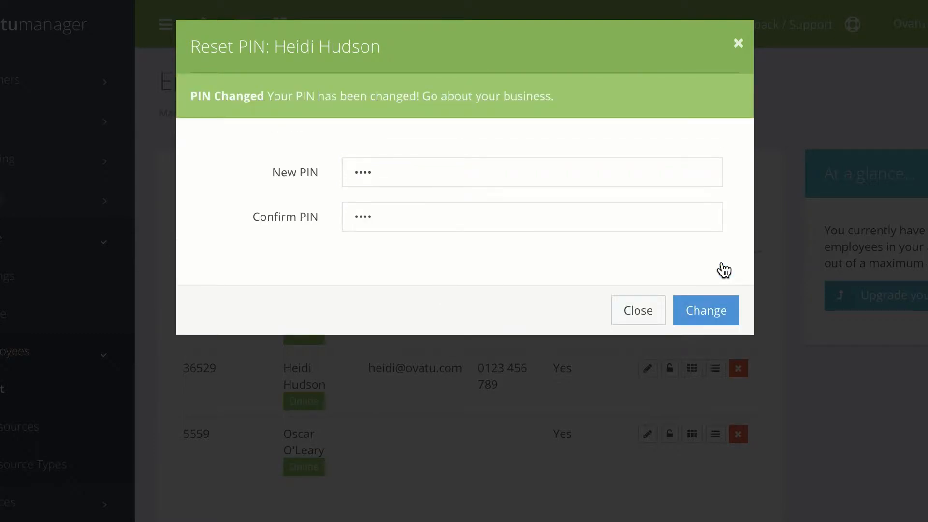
pyautogui.click(738, 44)
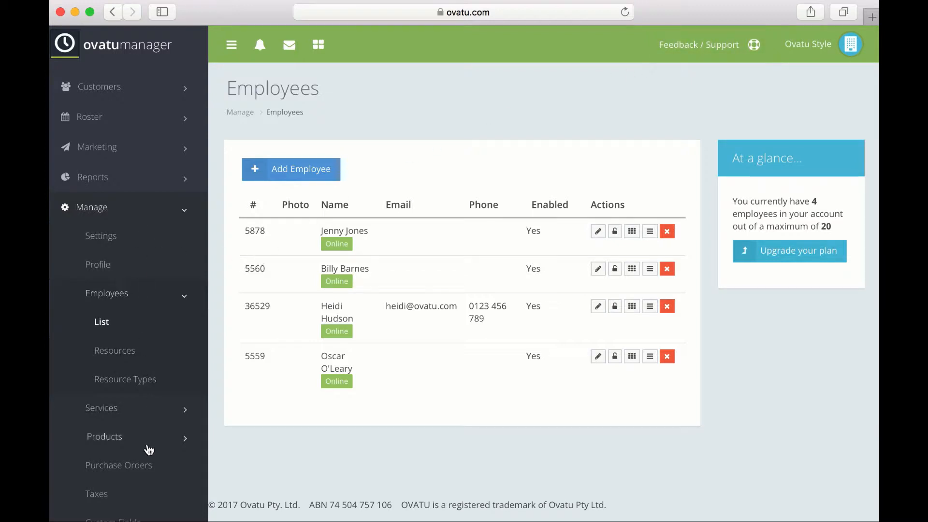
# Step: Scroll the sidebar down toward the Security settings
pyautogui.scroll(-5, 147, 447)
pyautogui.scroll(-7, 149, 449)
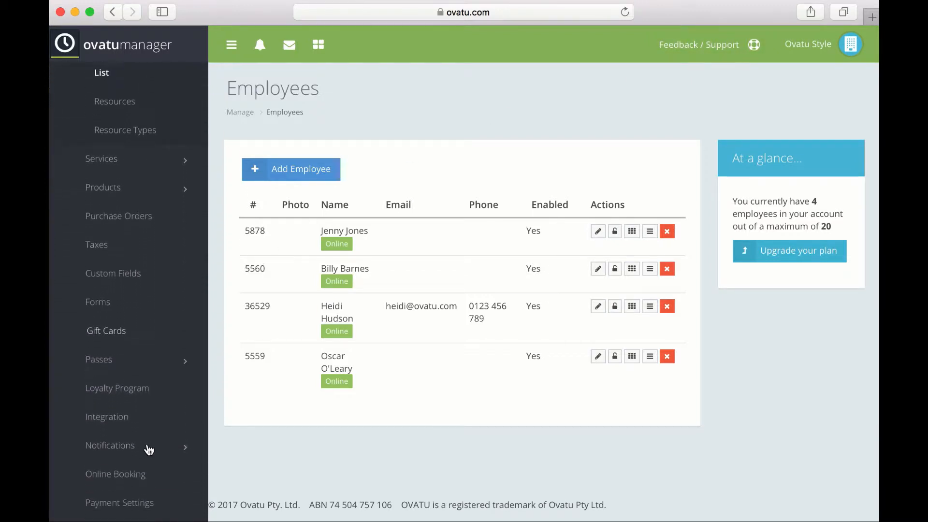
# Step: Change App PIN Timeout and Web PIN Timeout from 60 to 15 and save
pyautogui.click(115, 456)
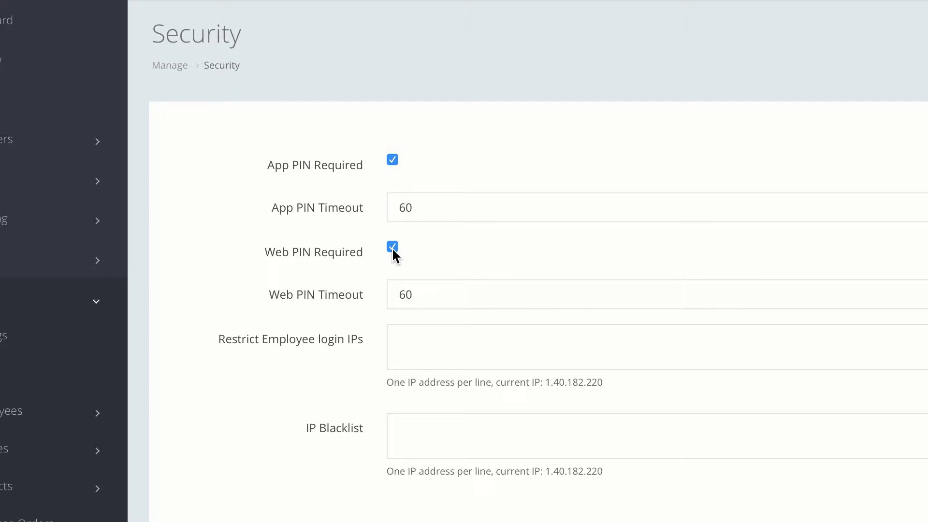
pyautogui.doubleClick(420, 208)
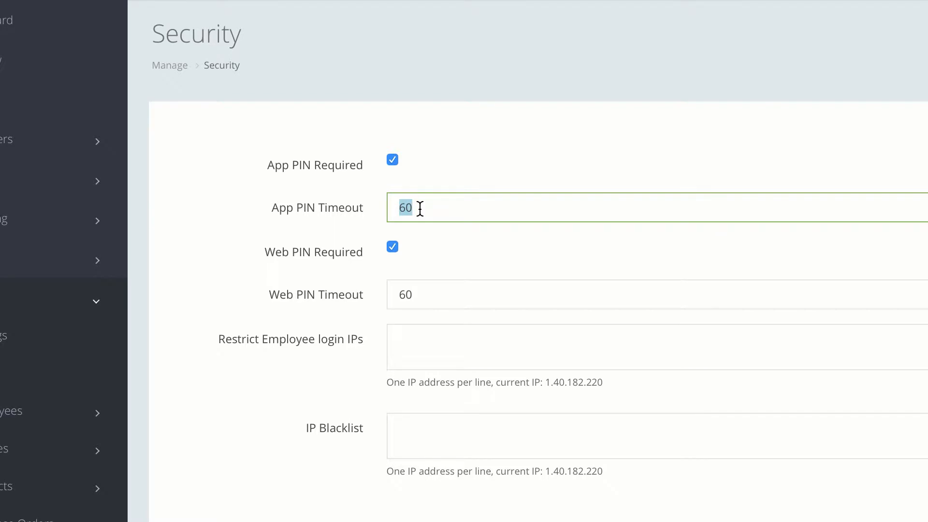
pyautogui.write('15')
pyautogui.doubleClick(424, 295)
pyautogui.write('15')
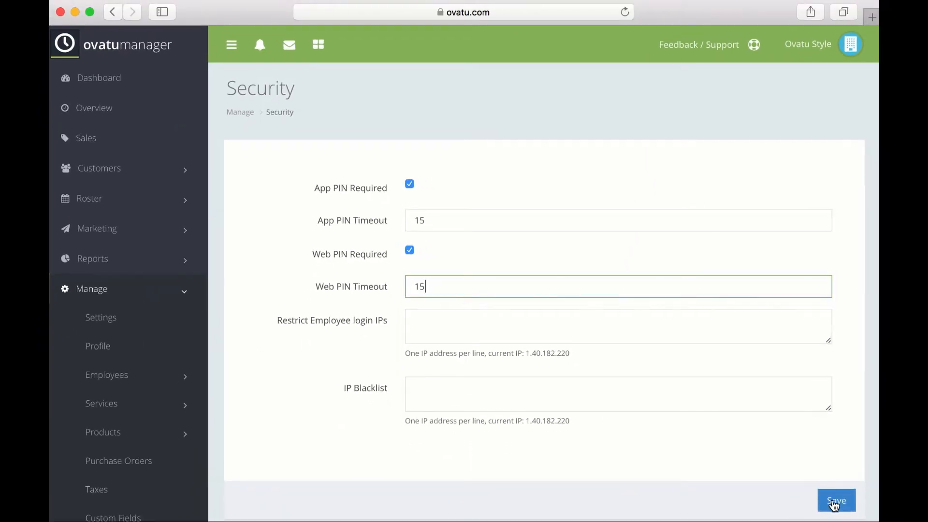
pyautogui.click(834, 504)
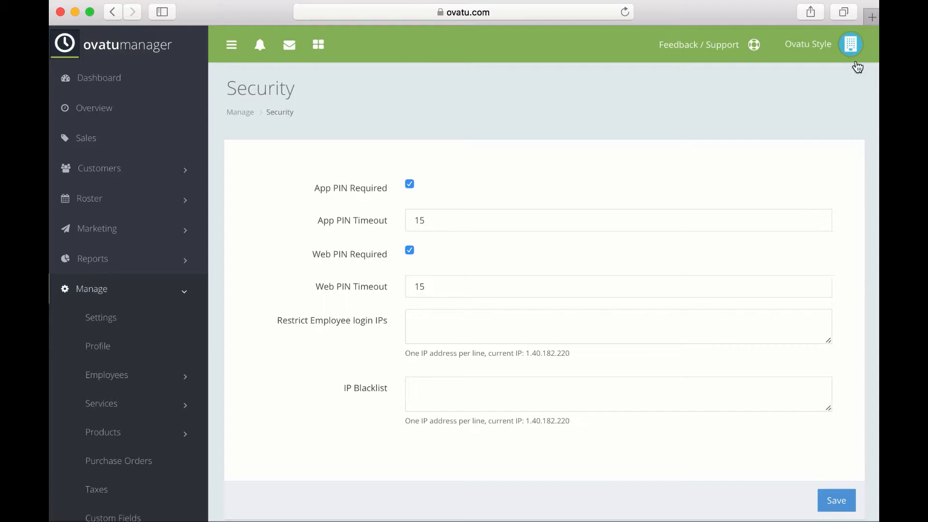
# Step: Log out, then sign in through Employee login with her employee ID and password
pyautogui.click(850, 48)
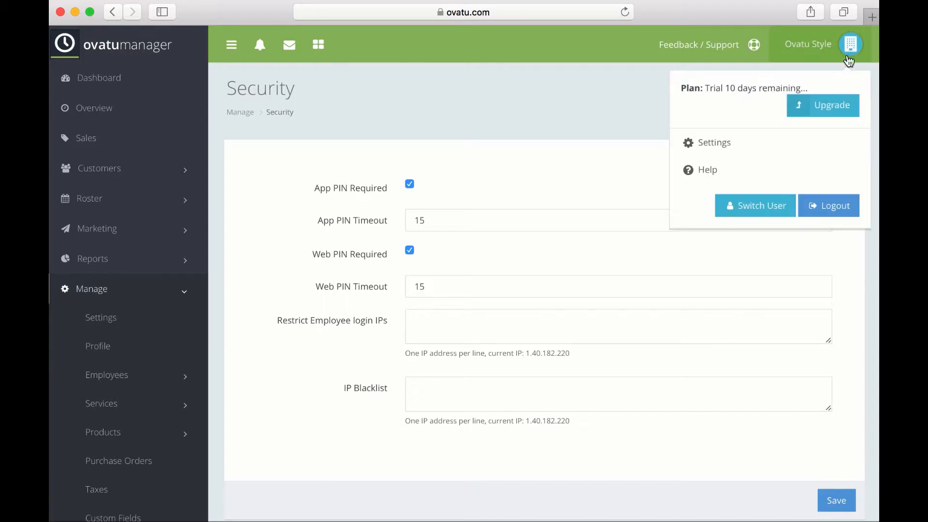
pyautogui.click(828, 207)
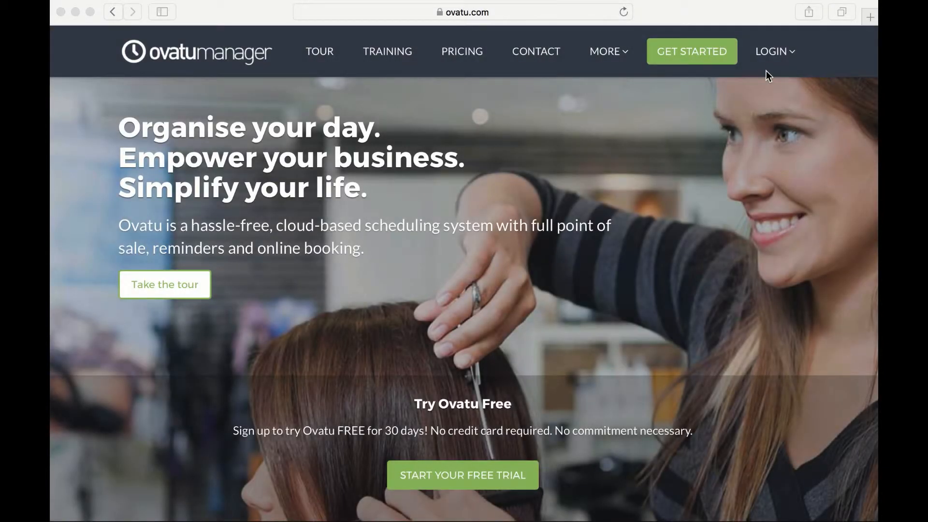
pyautogui.click(775, 55)
pyautogui.click(768, 112)
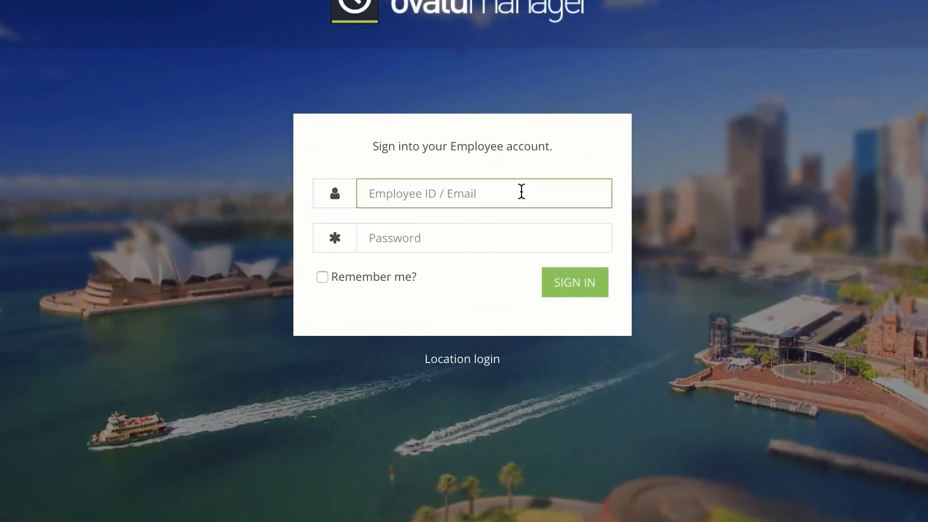
pyautogui.write('36529')
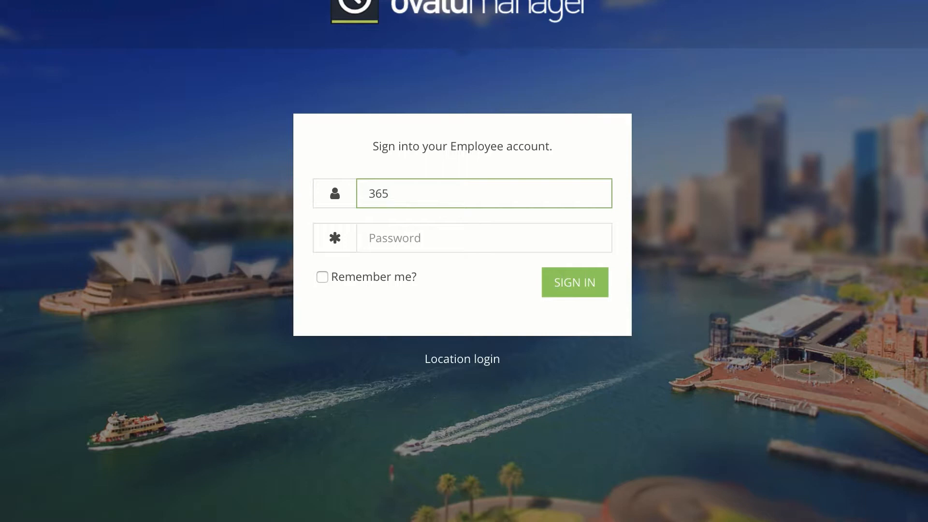
pyautogui.click(507, 238)
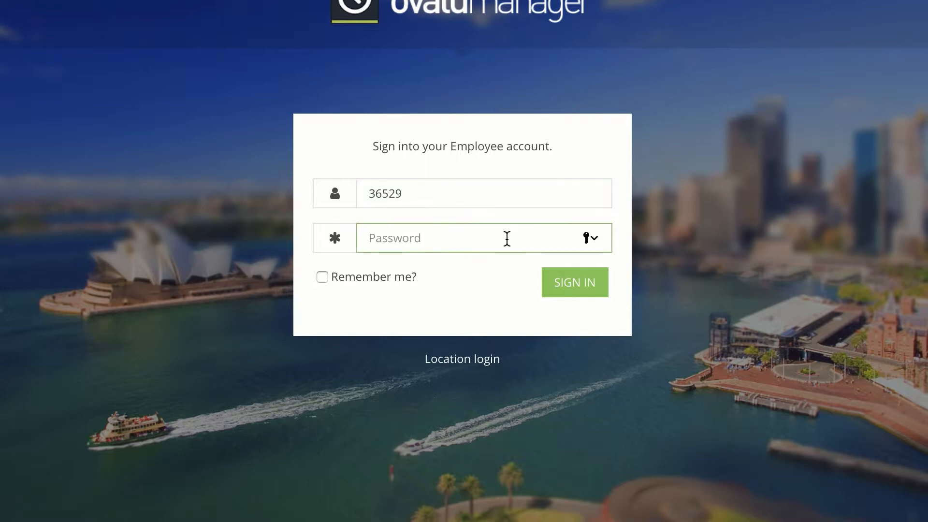
pyautogui.write('•••••')
pyautogui.click(559, 289)
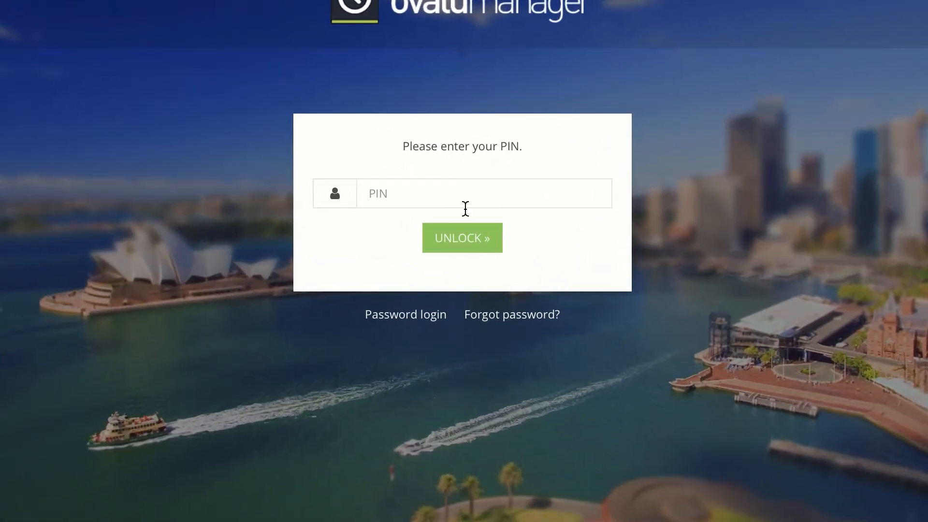
# Step: Unlock the new employee's dashboard with her PIN, then use Switch User to return to the PIN screen
pyautogui.click(443, 193)
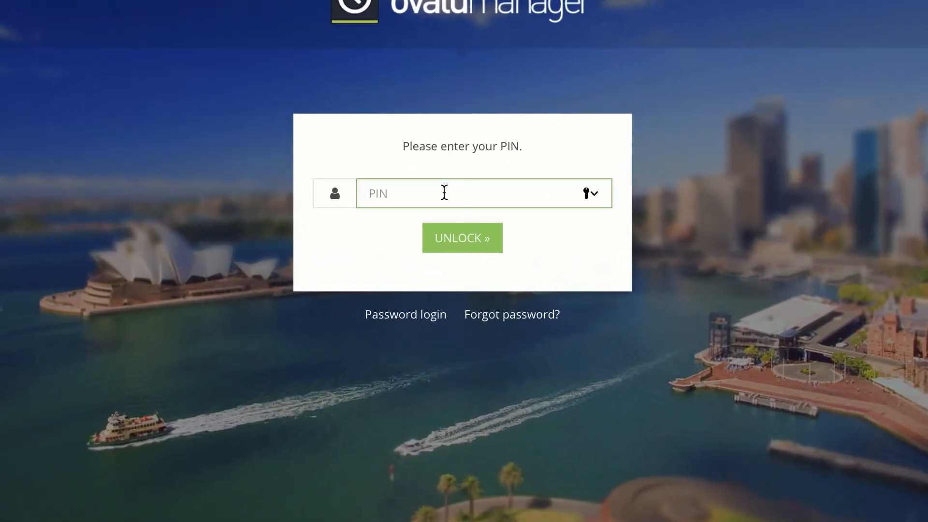
pyautogui.click(457, 246)
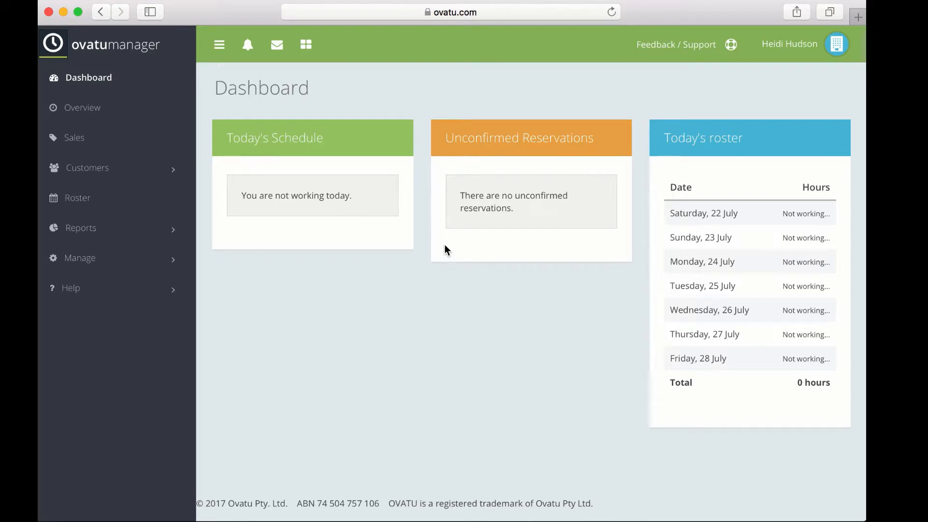
pyautogui.click(835, 54)
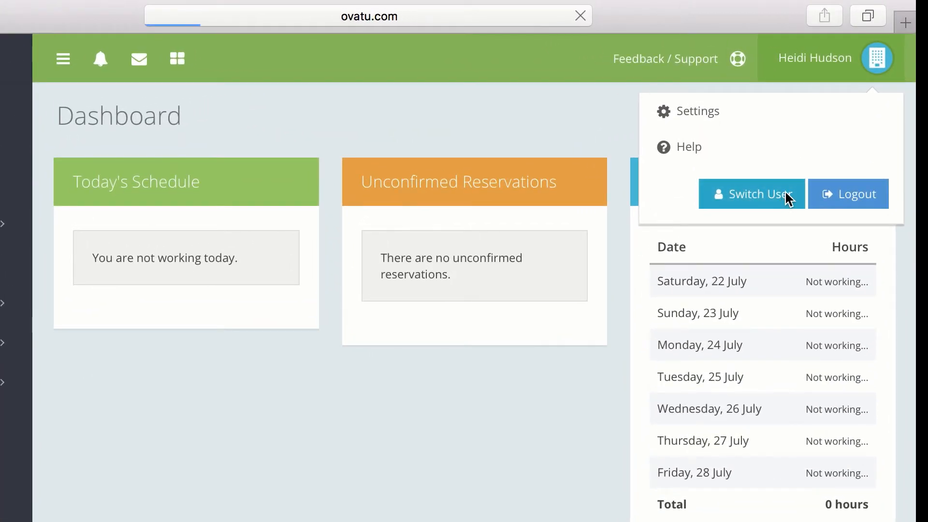
pyautogui.click(768, 146)
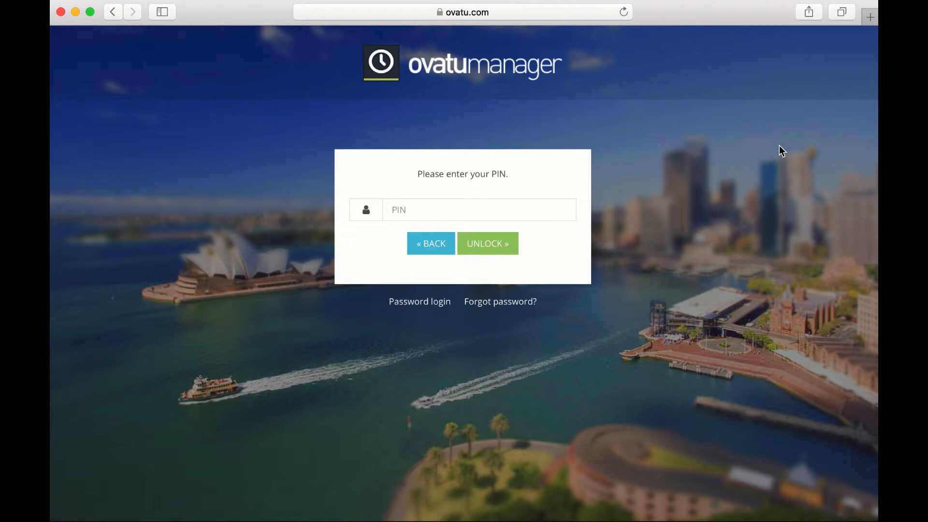
# Step: Unlock the owner's dashboard with the owner's PIN, then expand the Manage section and open a page from it
pyautogui.click(528, 205)
pyautogui.write('••••')
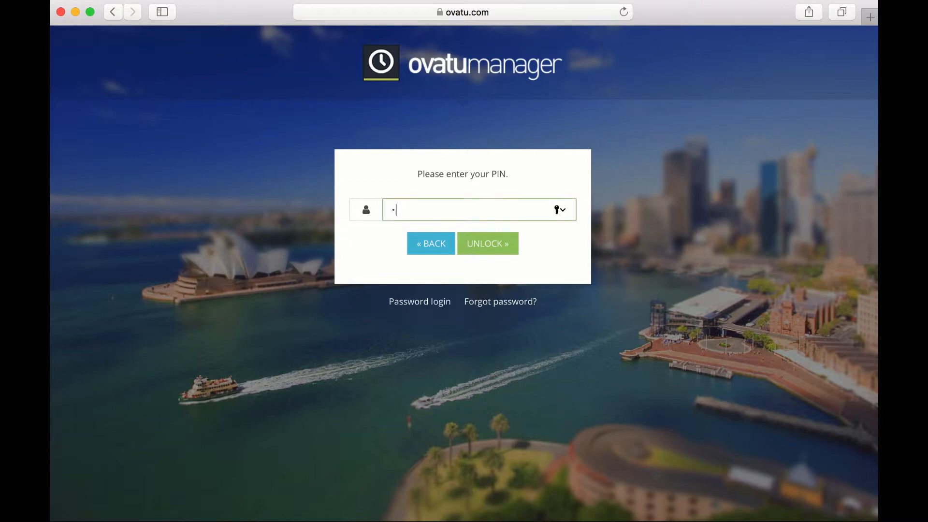
pyautogui.click(489, 244)
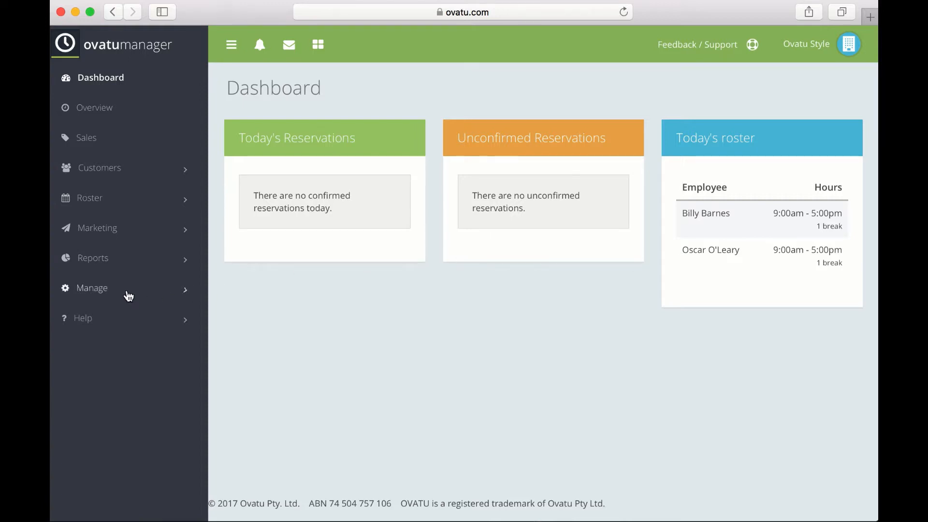
pyautogui.click(128, 295)
pyautogui.click(118, 321)
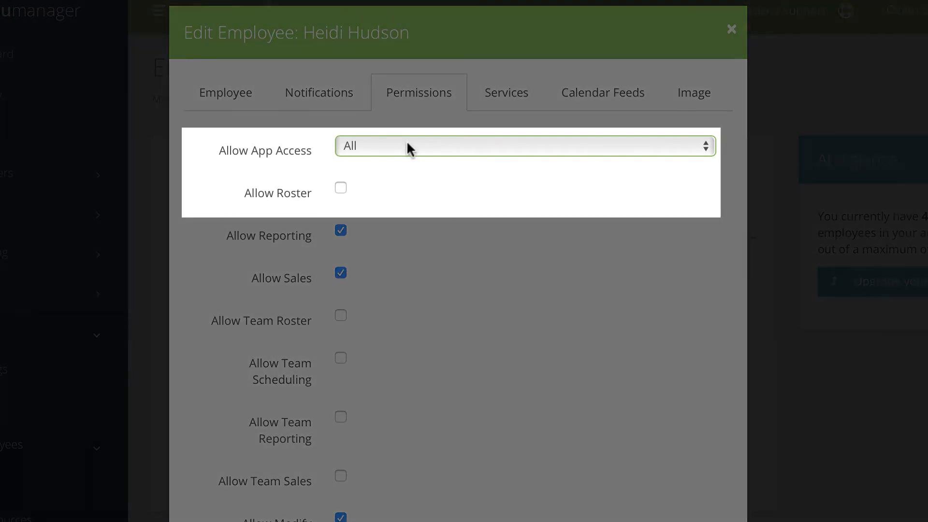
pyautogui.click(408, 143)
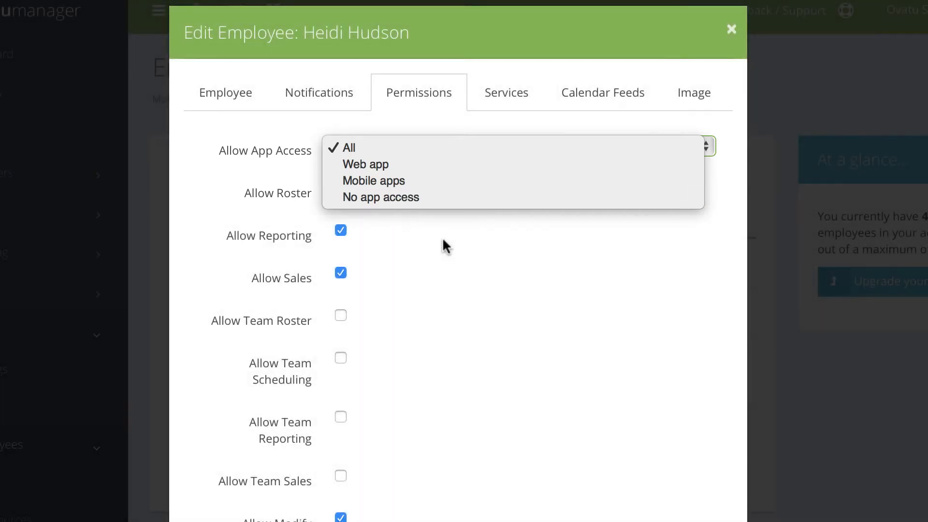
pyautogui.click(445, 241)
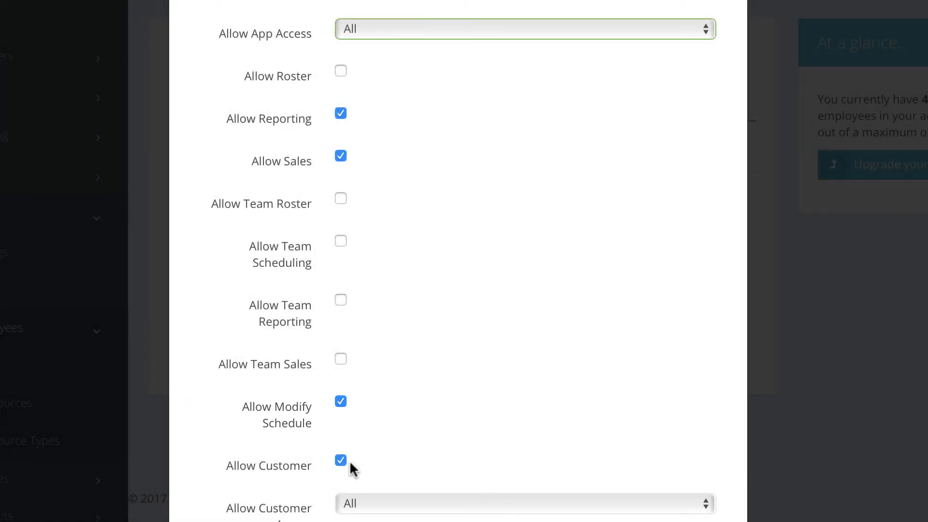
pyautogui.scroll(-5, 349, 460)
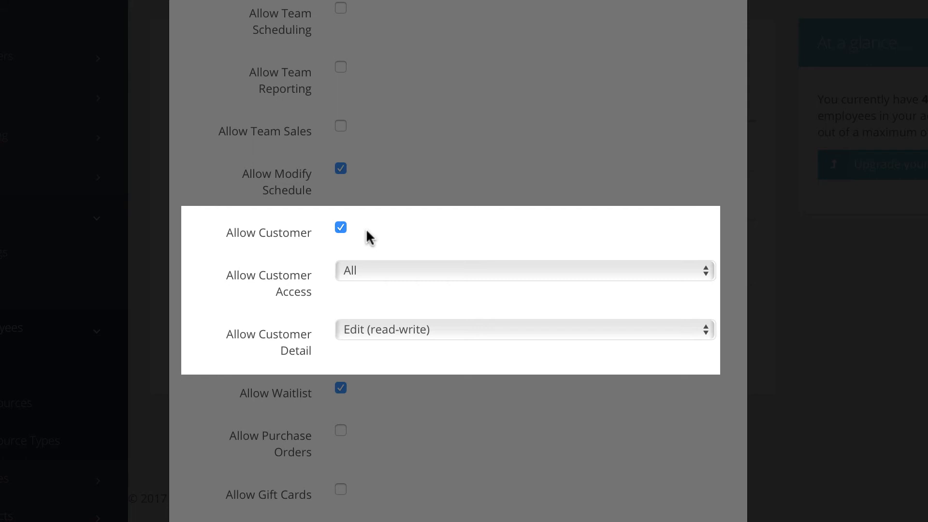
pyautogui.click(365, 272)
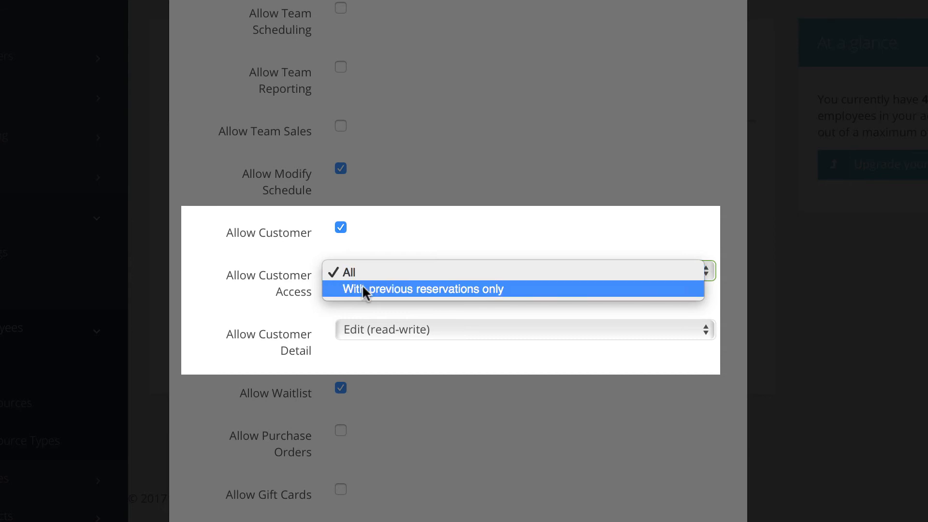
pyautogui.click(360, 274)
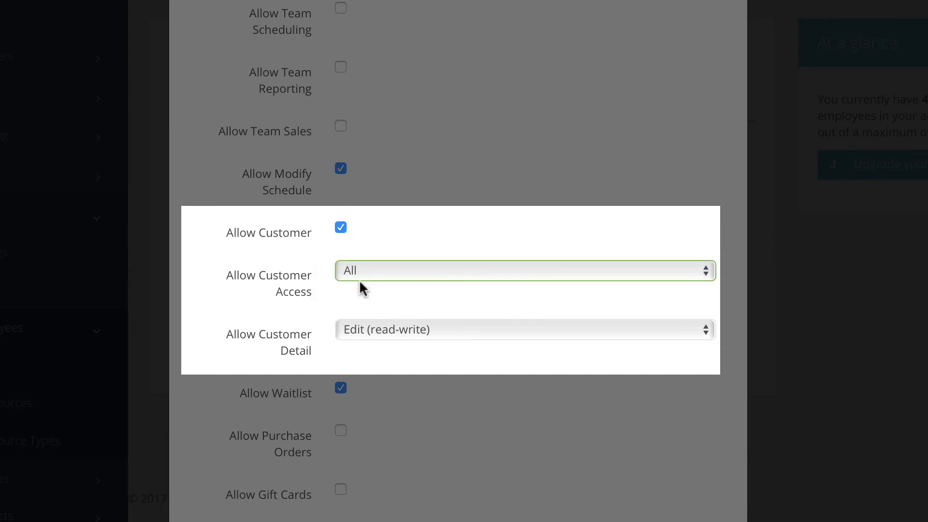
pyautogui.click(367, 328)
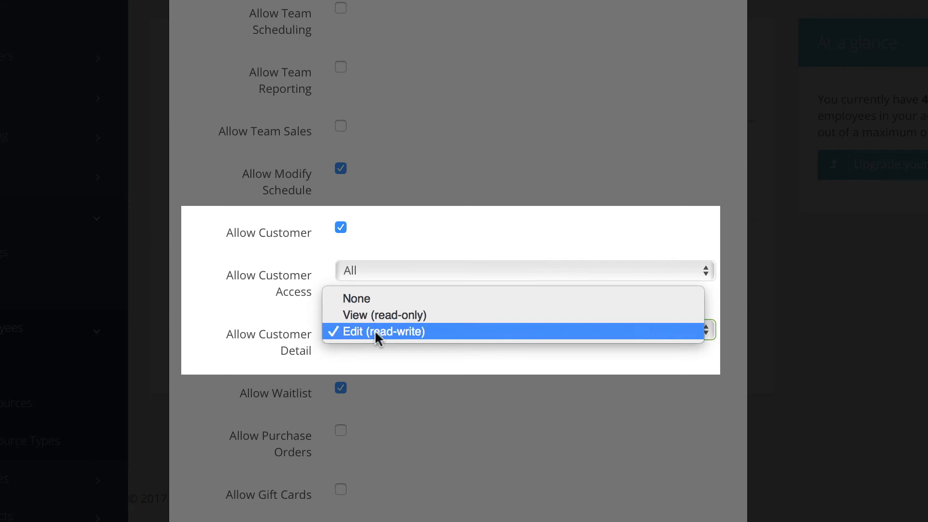
pyautogui.click(381, 327)
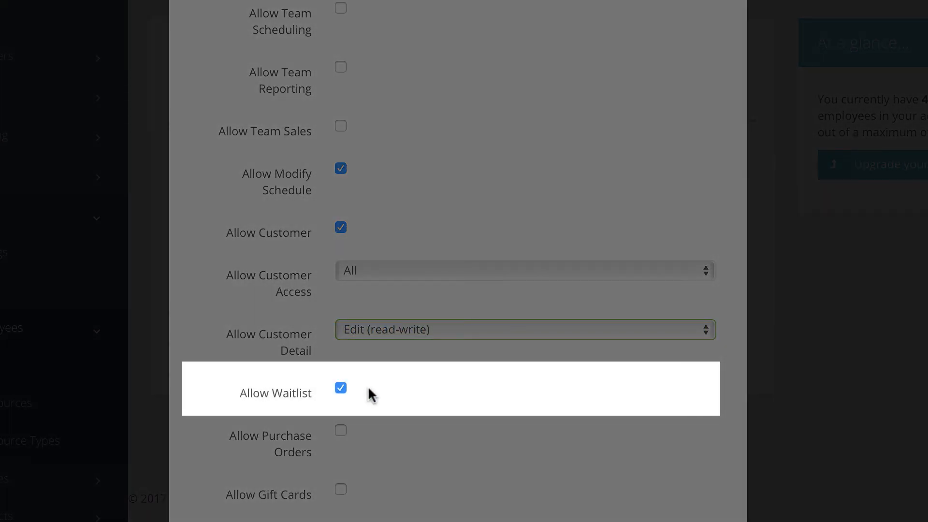
pyautogui.scroll(-5, 370, 394)
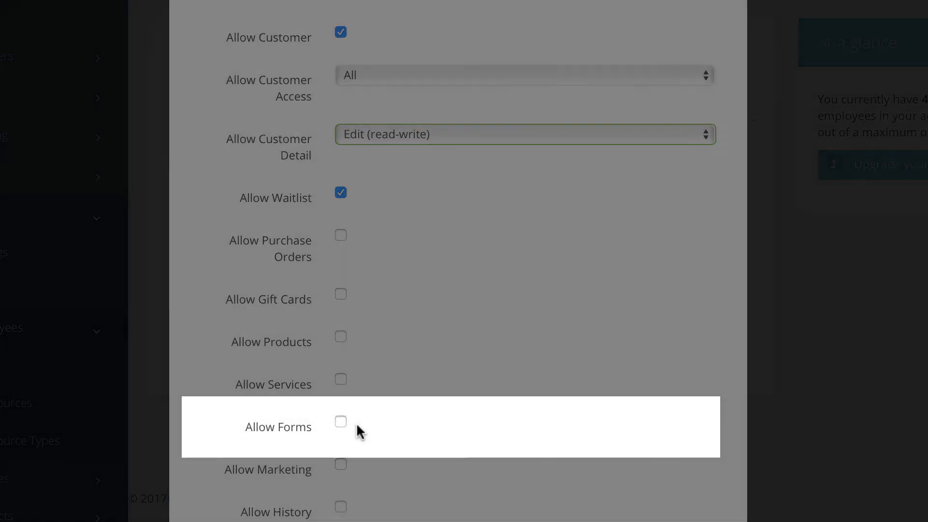
pyautogui.scroll(-3, 349, 461)
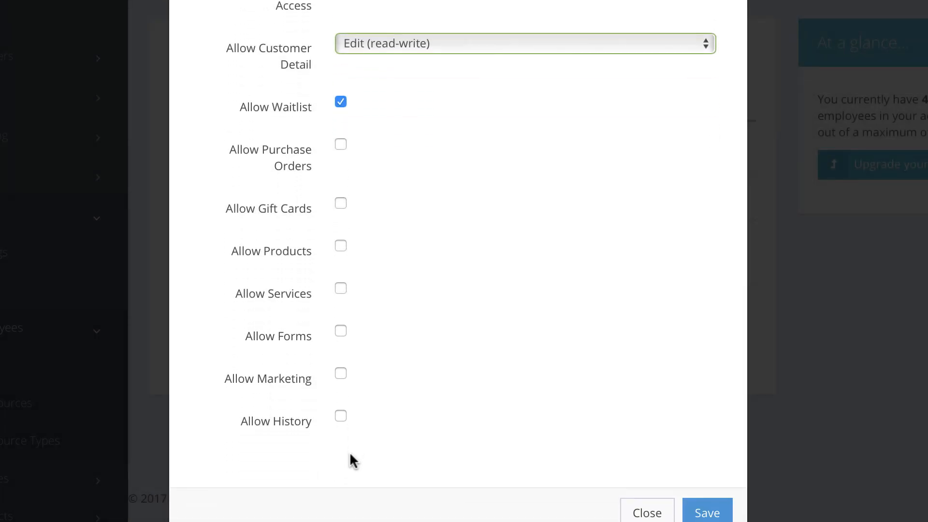